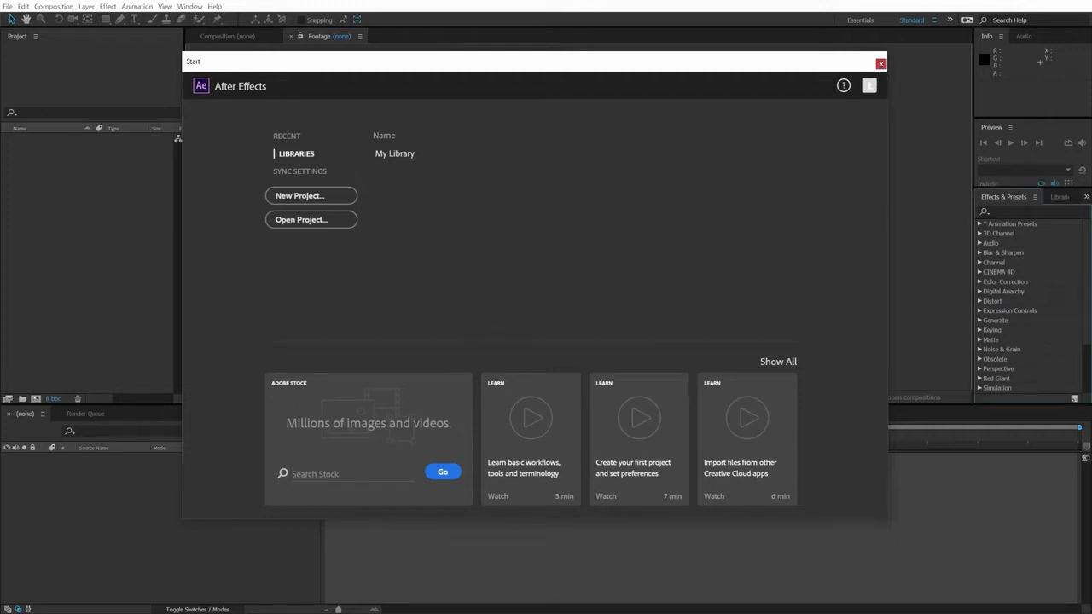
# Close the Start screen
pyautogui.click(881, 63)
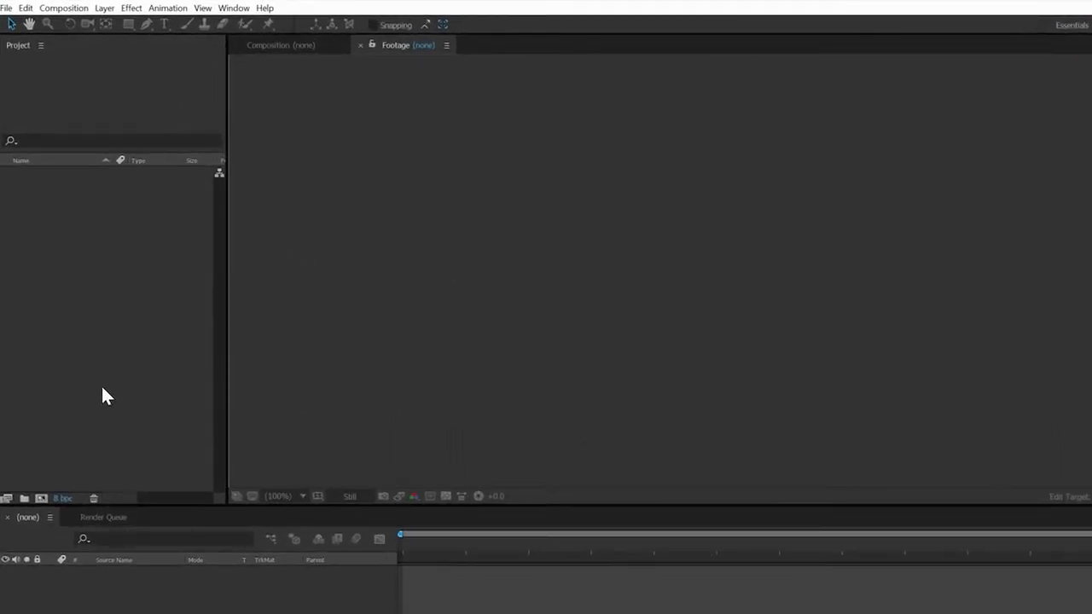
pyautogui.click(7, 8)
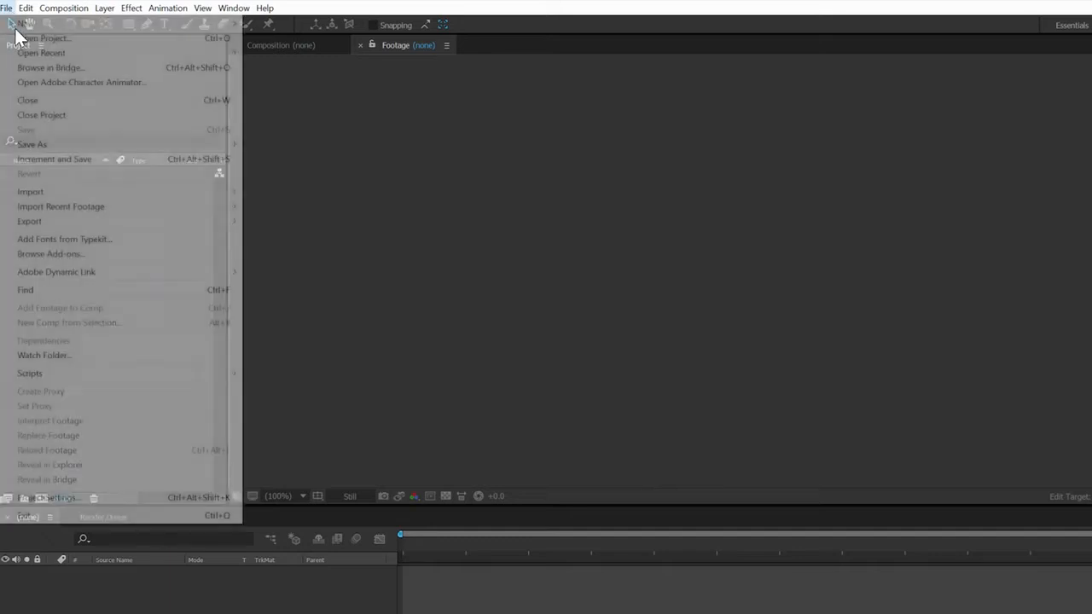
pyautogui.moveTo(56, 193)
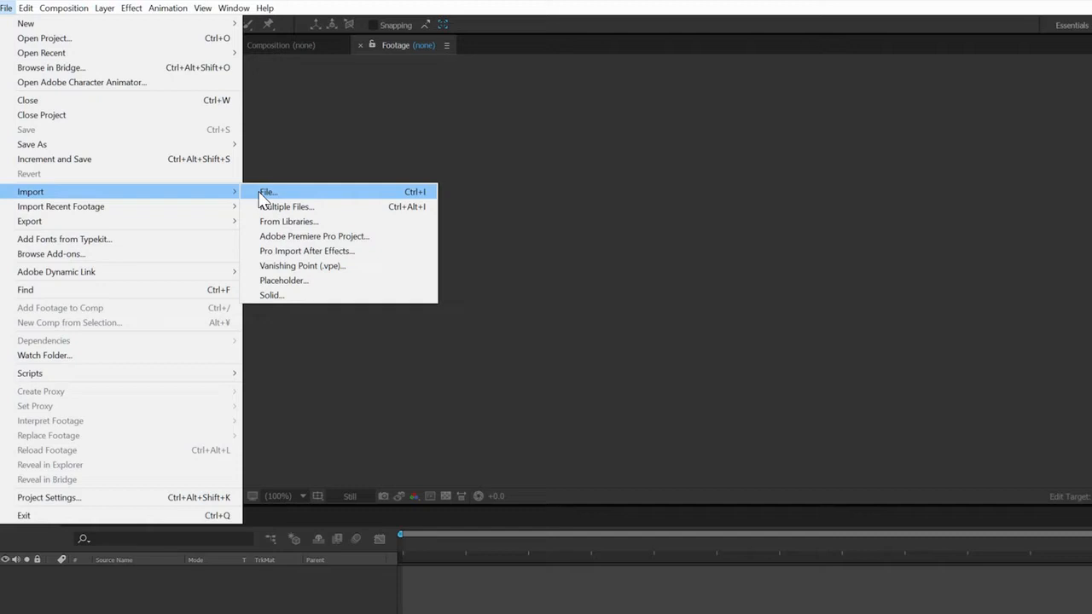
pyautogui.click(388, 153)
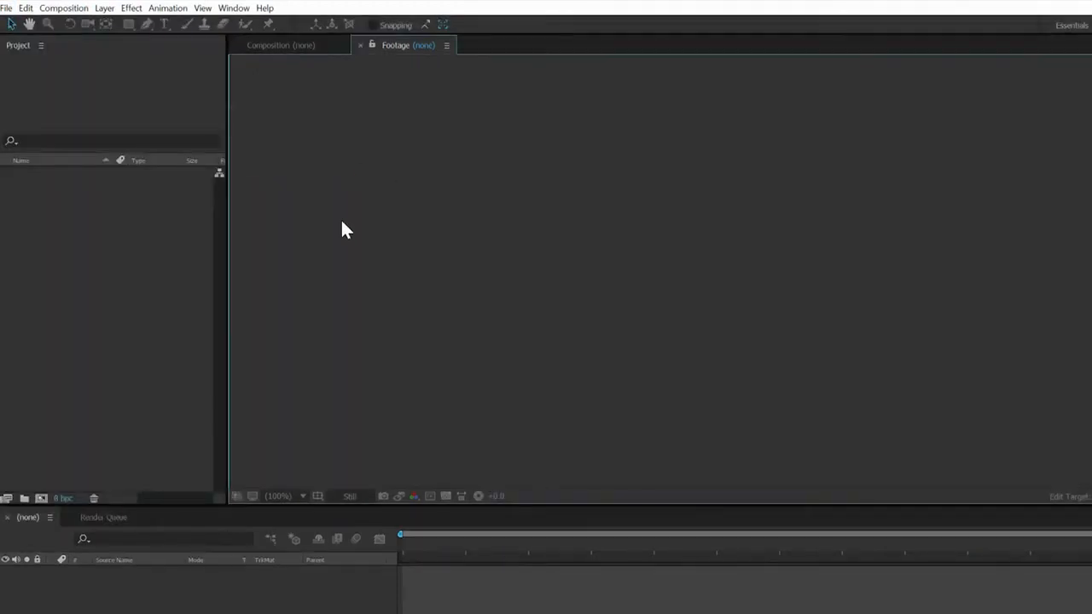
pyautogui.doubleClick(120, 258)
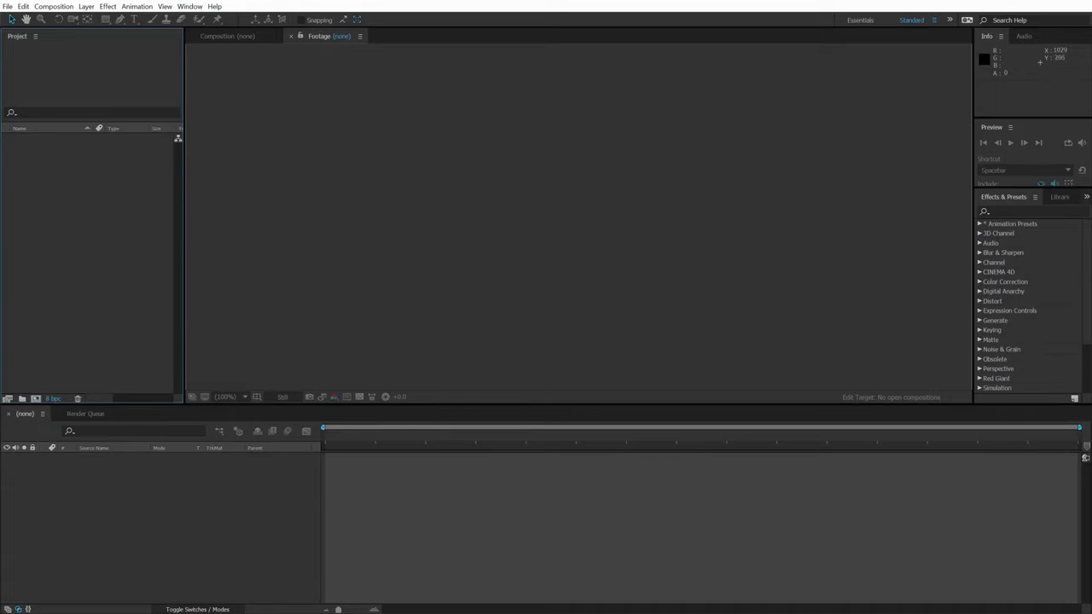
# Import Background 4K.mp4, Corn Moon_CC.mp4, Lamp Post.psd, UFO Audio.wav and UFO.mov from the (Footage) folder into the project
pyautogui.moveTo(1091, 300); pyautogui.dragTo(701, 142)
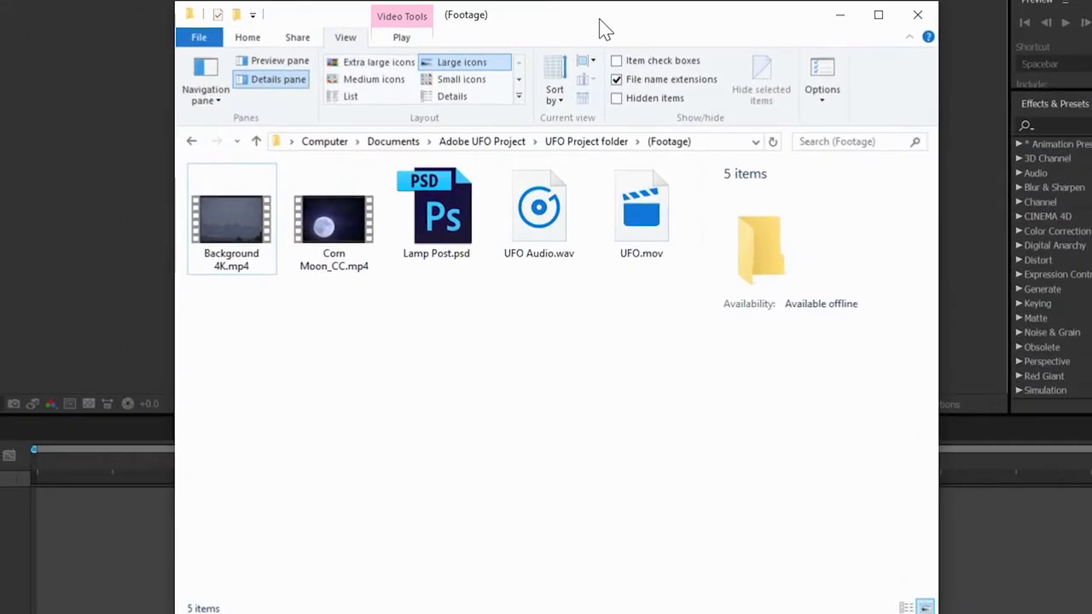
pyautogui.moveTo(682, 335); pyautogui.dragTo(220, 227)
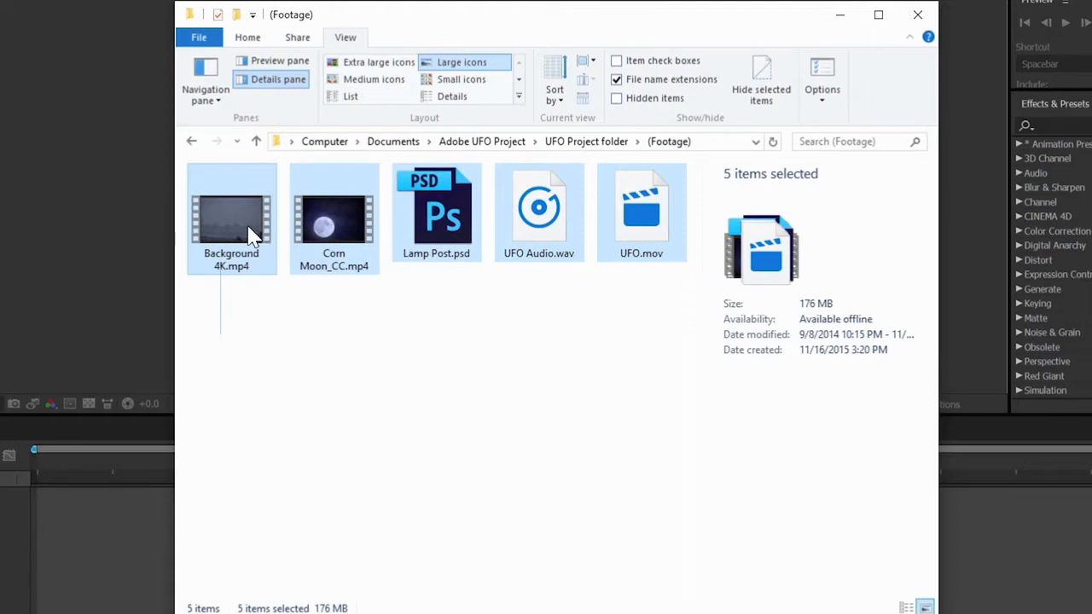
pyautogui.moveTo(253, 236); pyautogui.dragTo(0, 181)
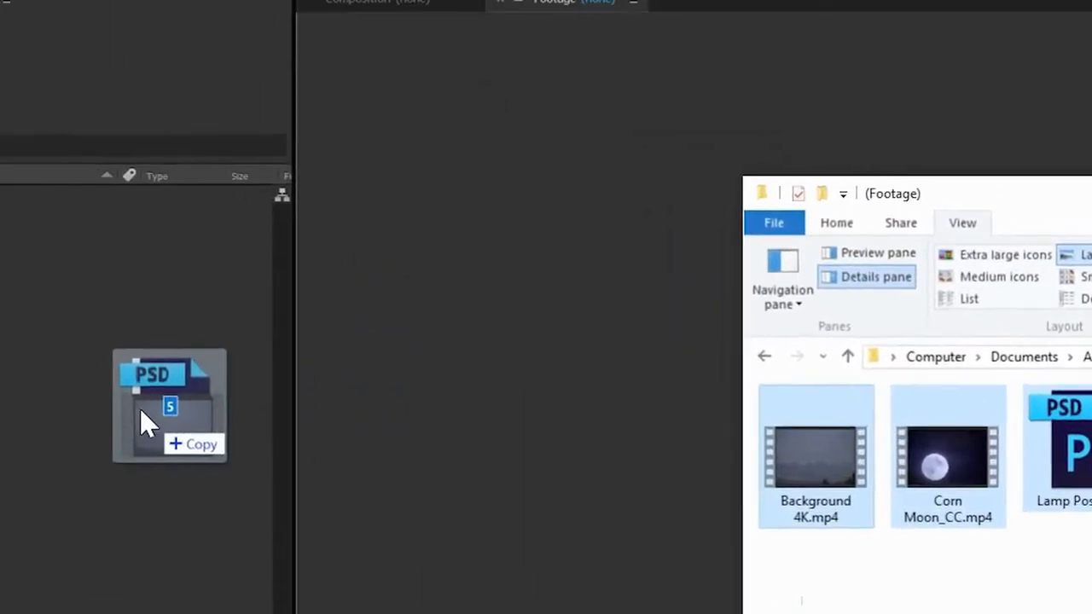
pyautogui.moveTo(140, 408); pyautogui.dragTo(140, 401)
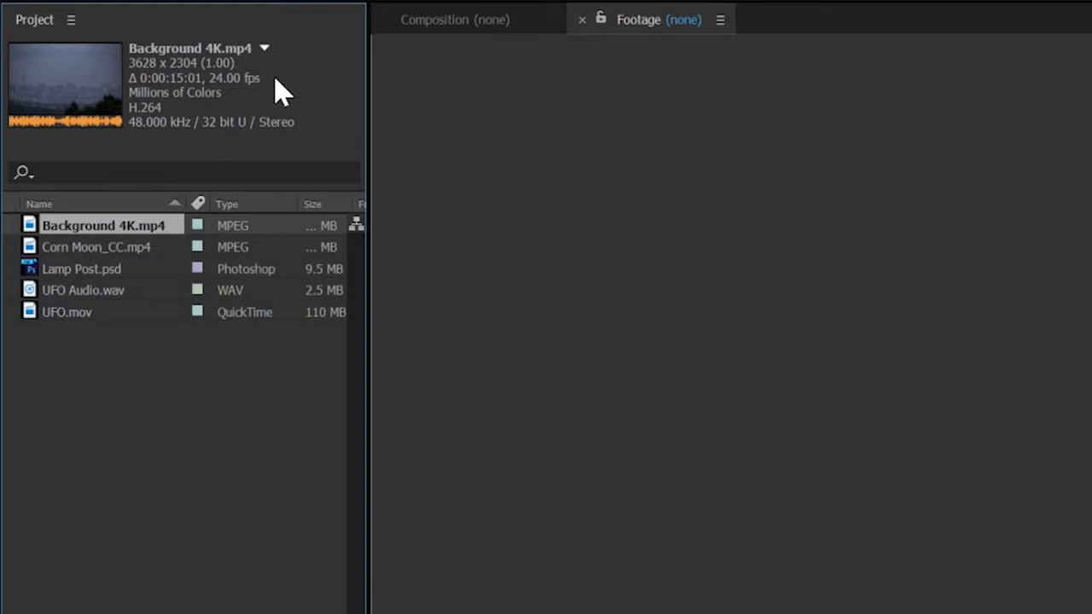
# Inspect the footage details of Corn Moon_CC.mp4, Lamp Post.psd and UFO.mov in the project
pyautogui.click(106, 250)
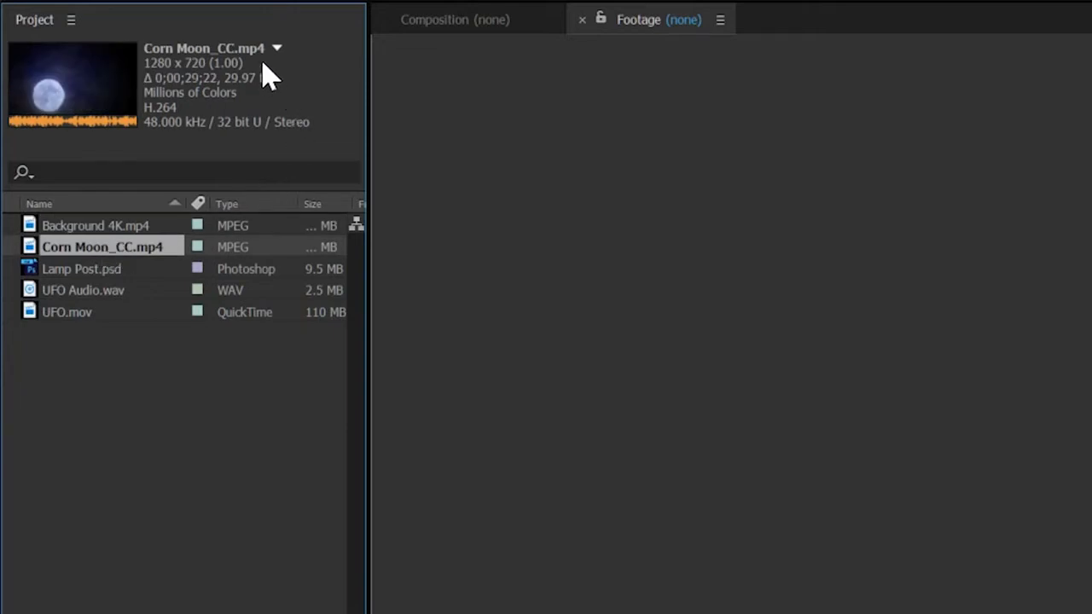
pyautogui.click(103, 271)
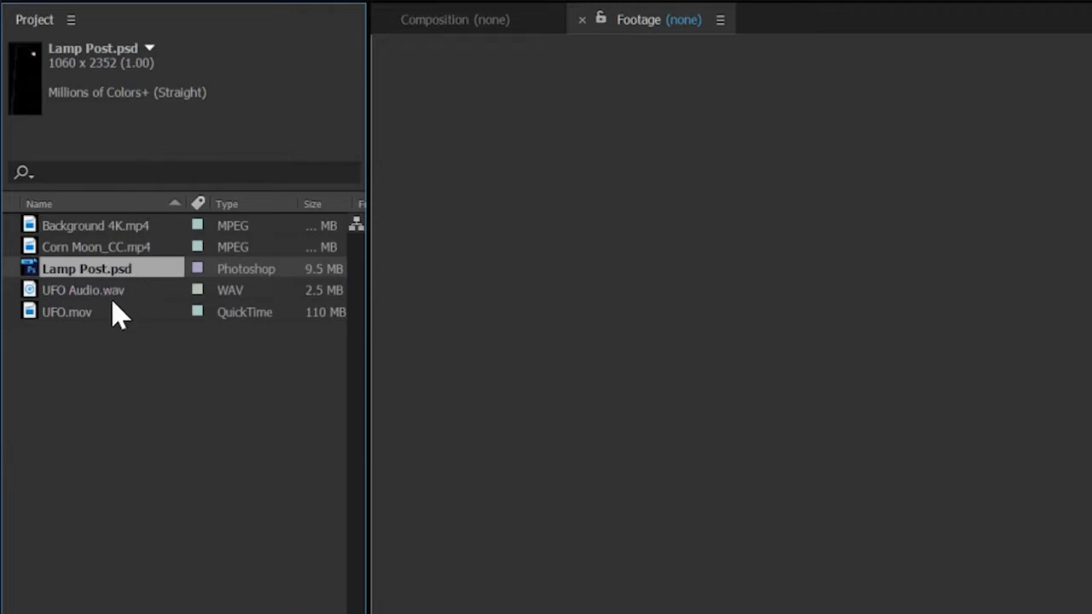
pyautogui.click(68, 321)
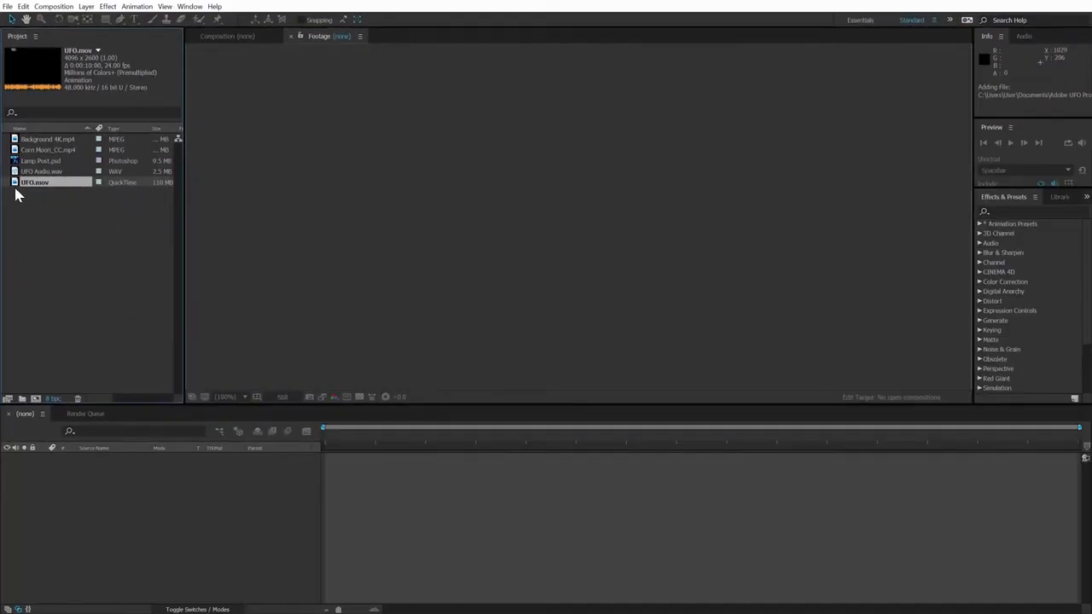
# Open UFO.mov in the footage viewer and play it with the transparency grid turned on
pyautogui.doubleClick(17, 183)
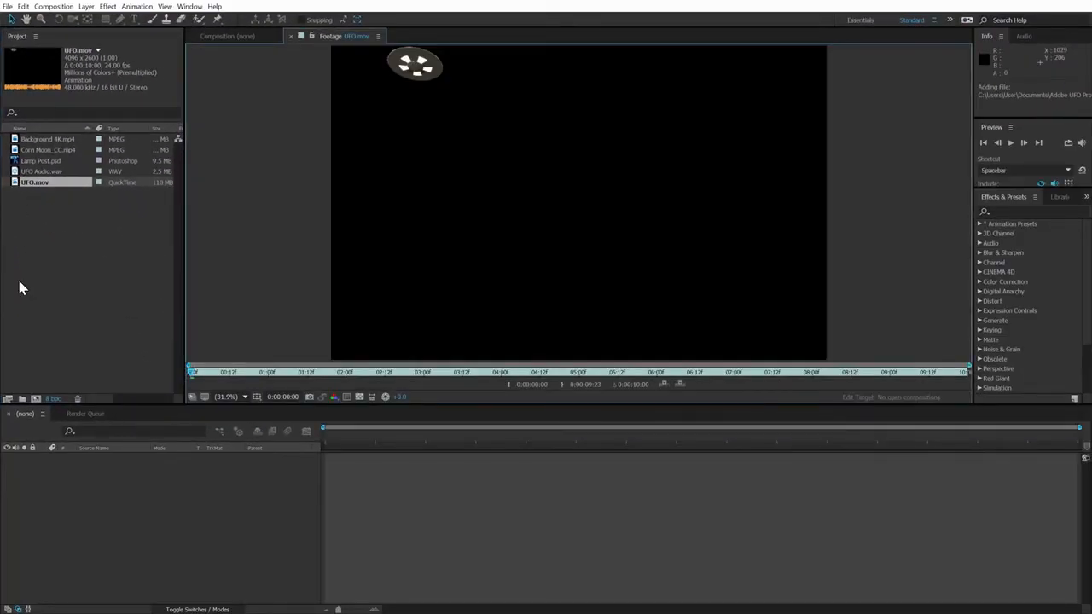
pyautogui.press('space')
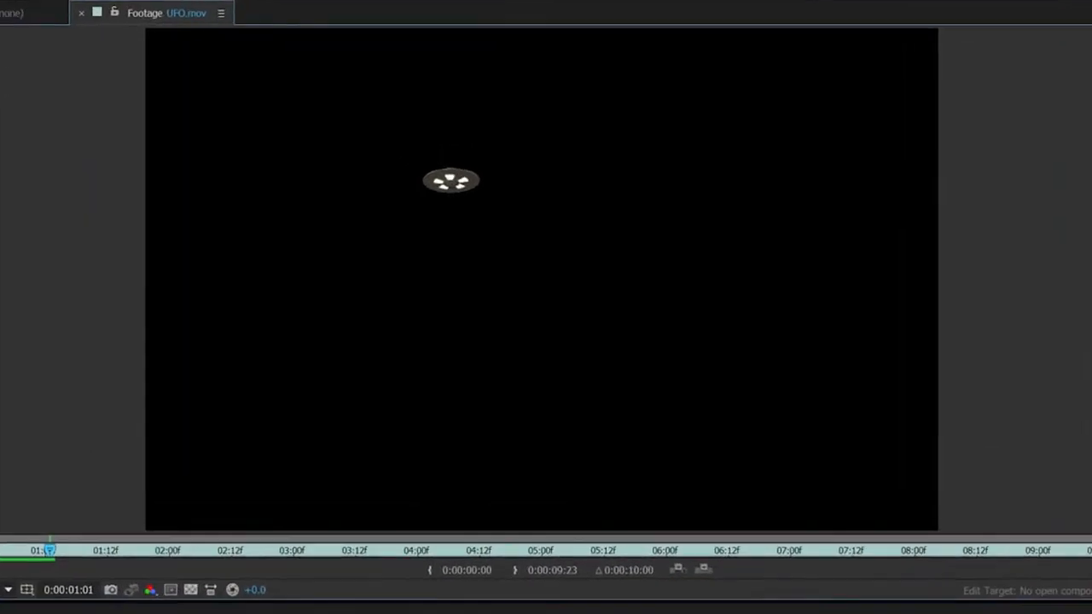
pyautogui.click(191, 589)
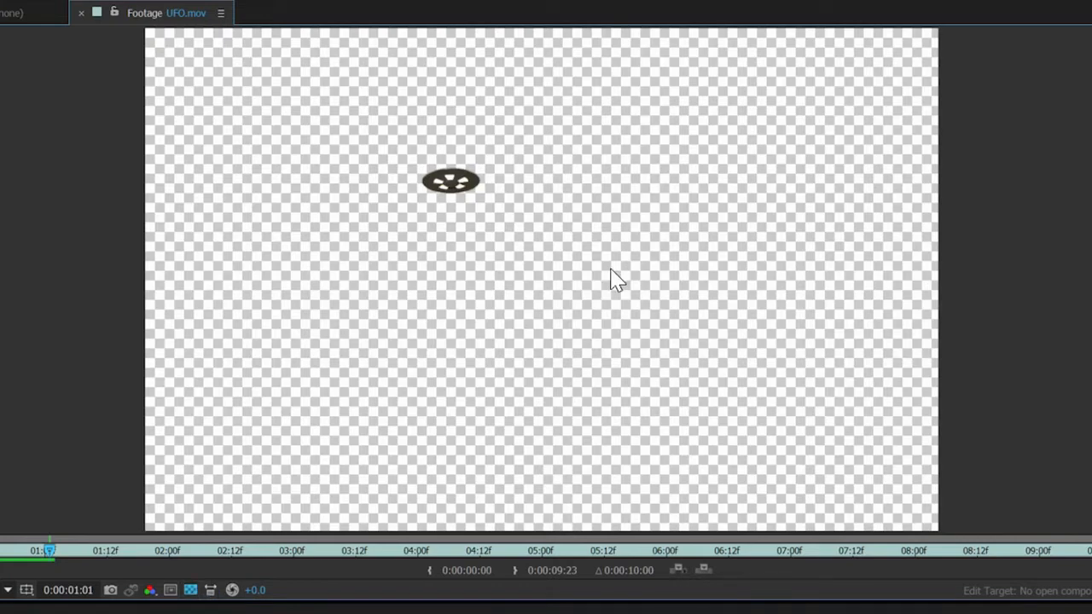
pyautogui.press('space')
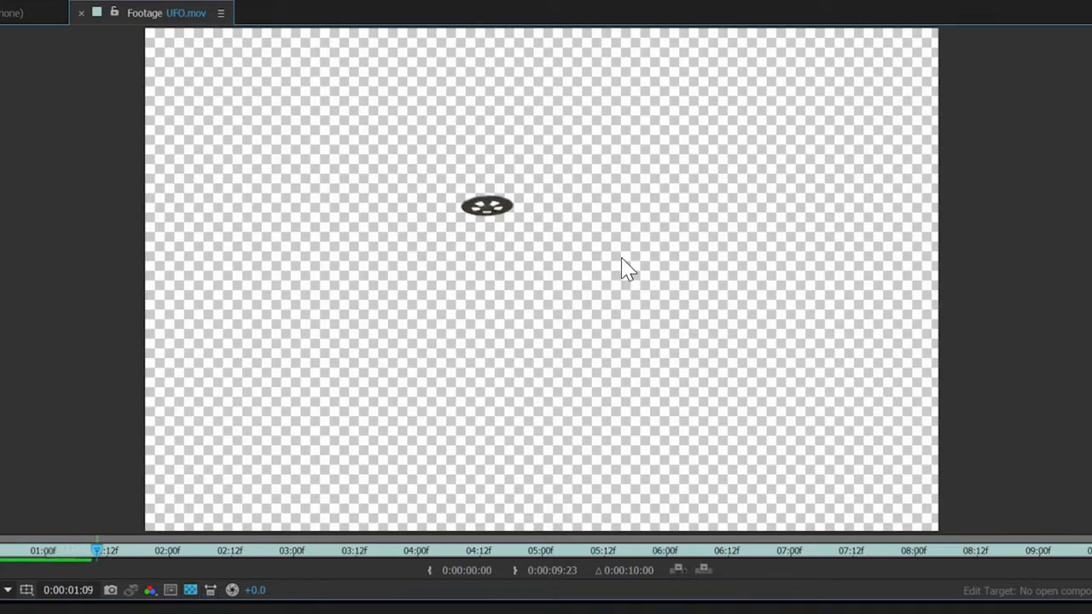
pyautogui.press('space')
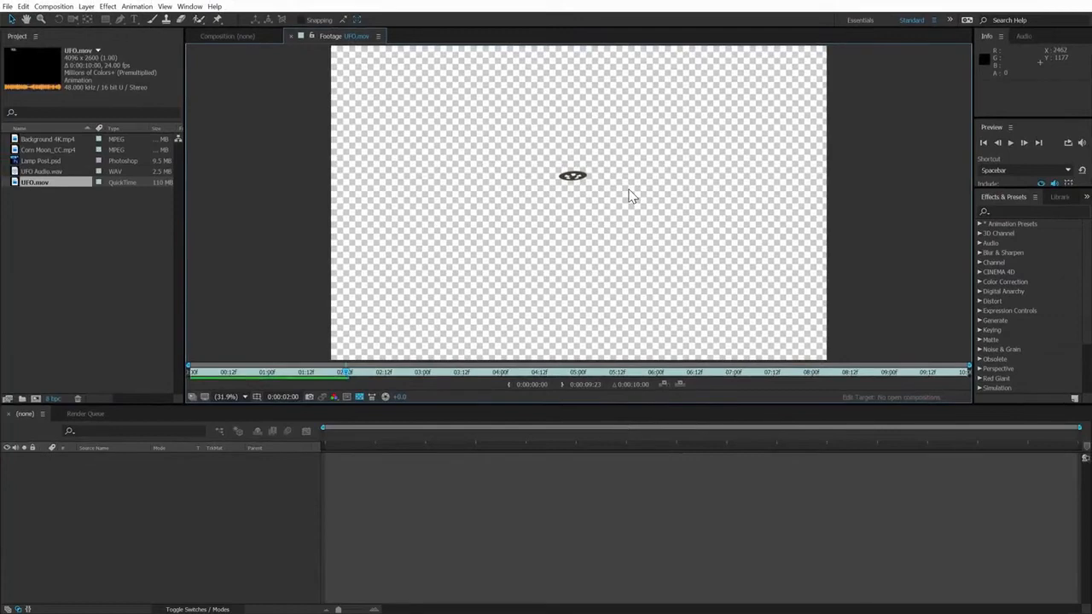
# Inspect the details of UFO Audio.wav and look up the New Composition command
pyautogui.click(47, 173)
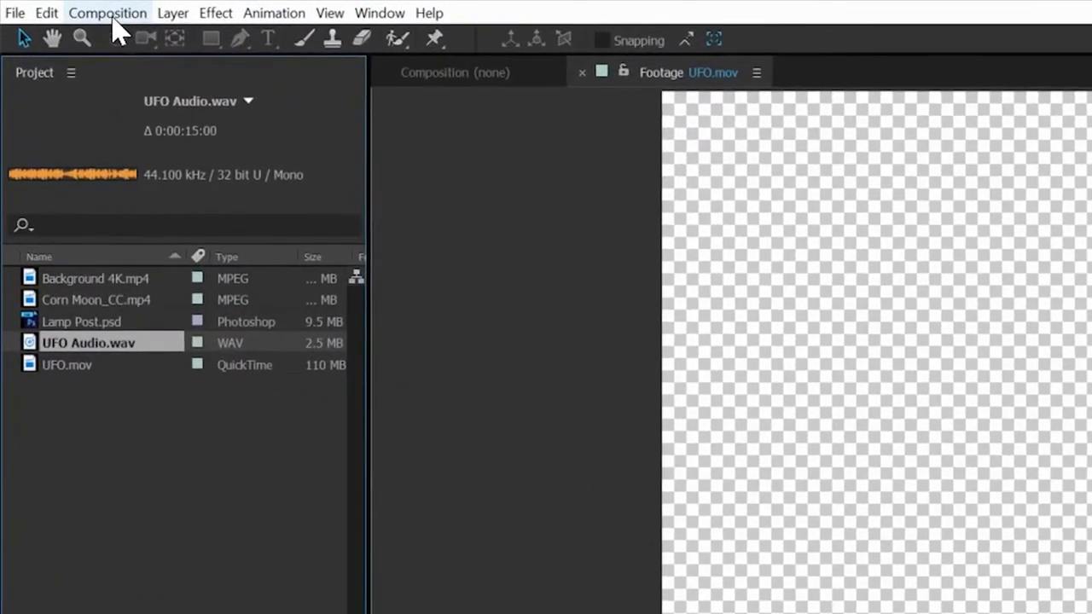
pyautogui.click(53, 7)
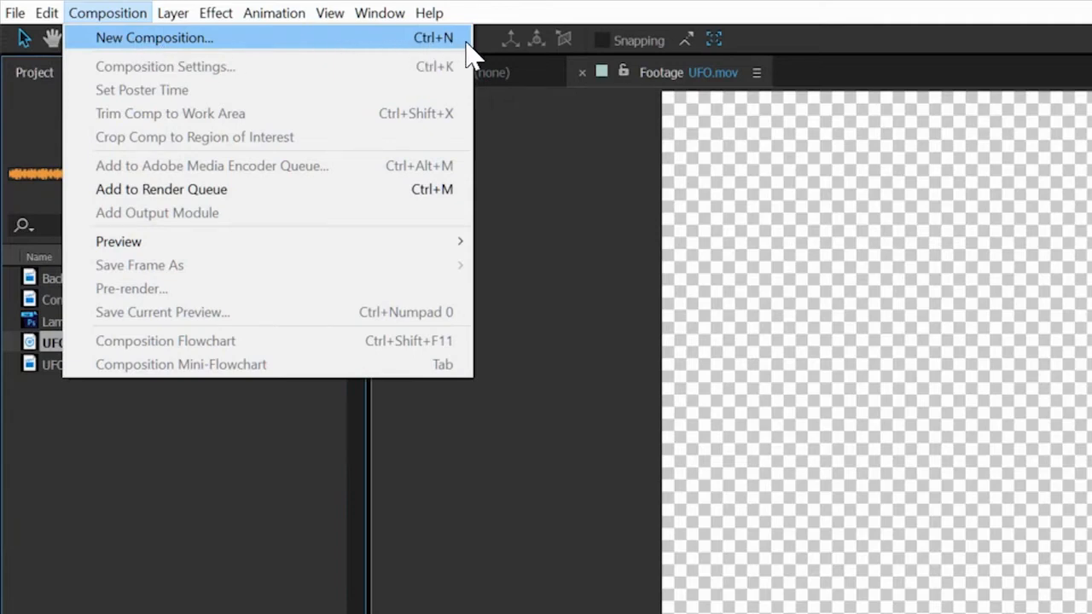
pyautogui.click(213, 502)
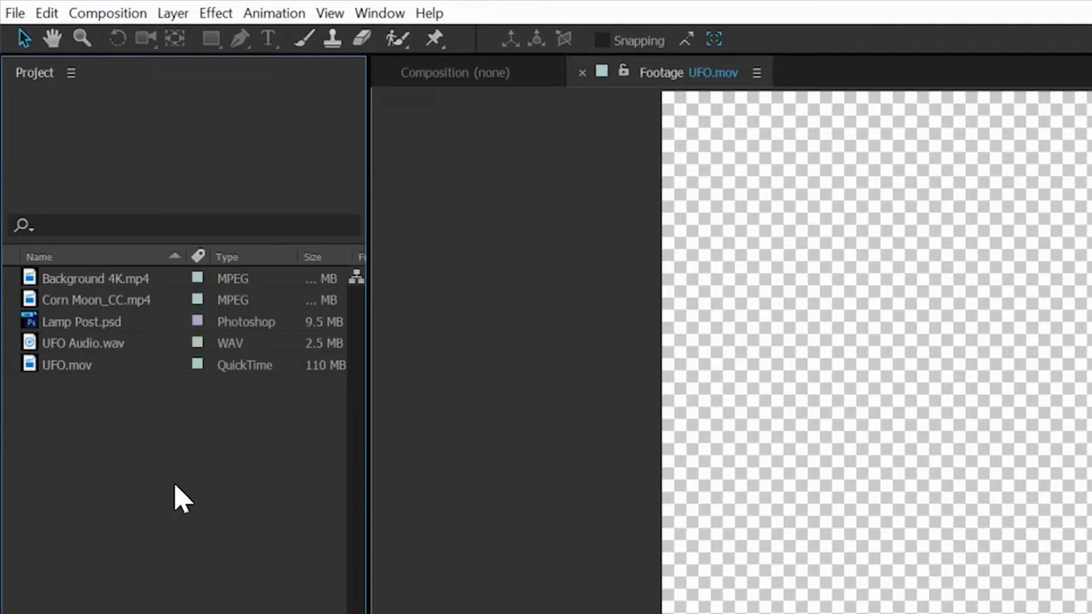
# Create a new composition from the Background 4K.mp4 footage so that it matches the clip's settings
pyautogui.click(79, 288)
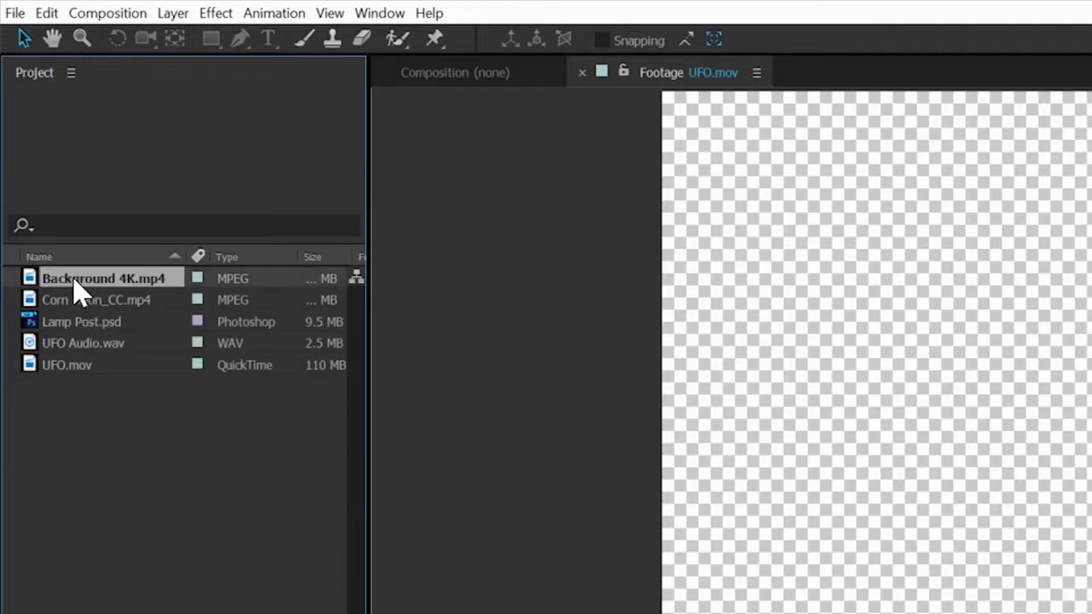
pyautogui.moveTo(78, 288); pyautogui.dragTo(70, 613)
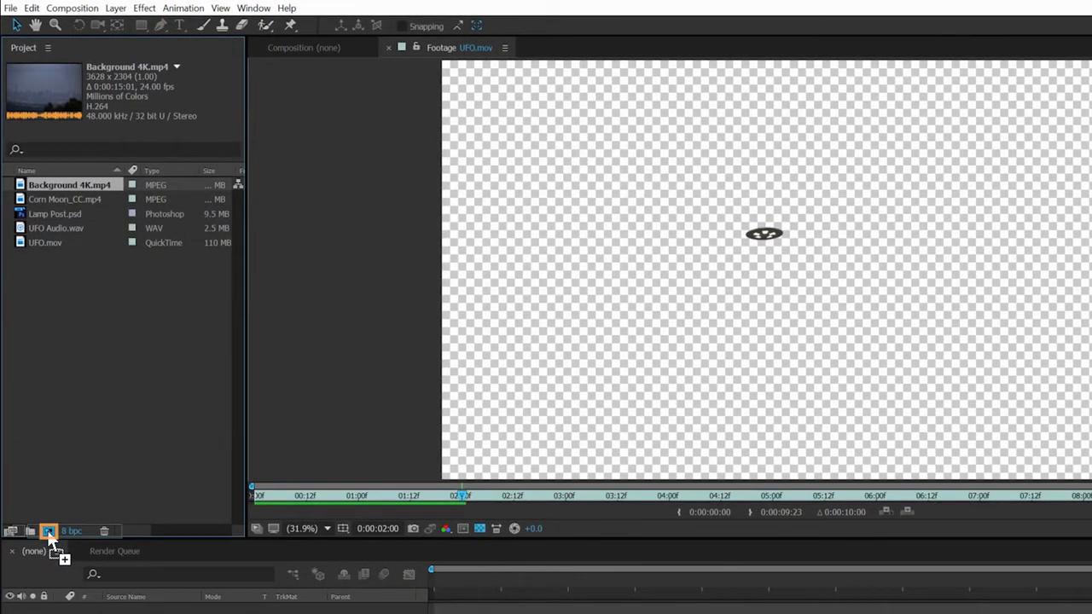
pyautogui.moveTo(47, 529); pyautogui.dragTo(47, 530)
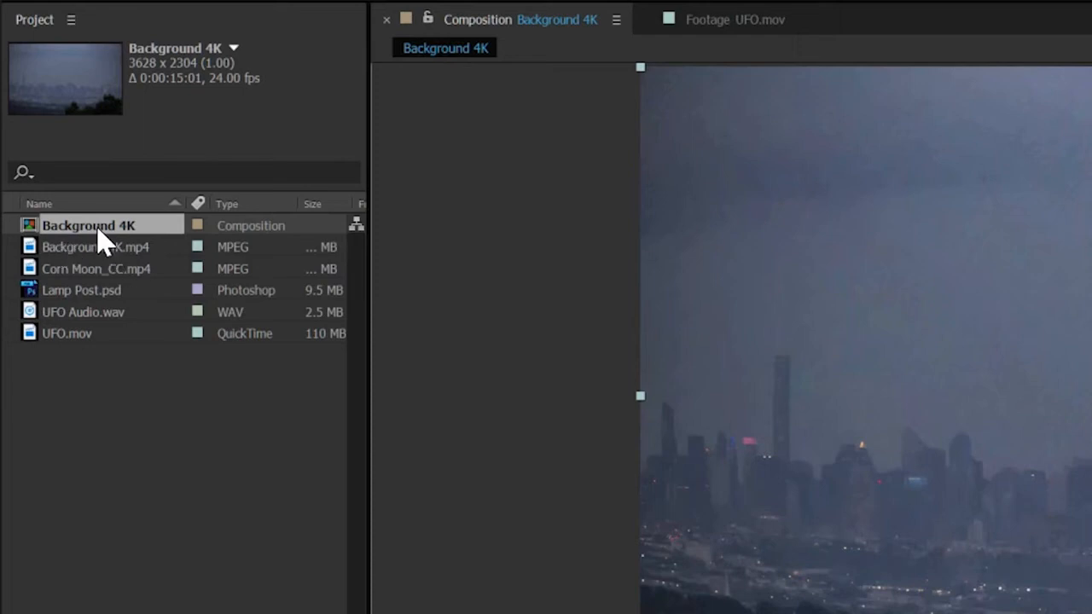
# Rename the Background 4K composition as Background
pyautogui.click(143, 389)
pyautogui.press('Return')
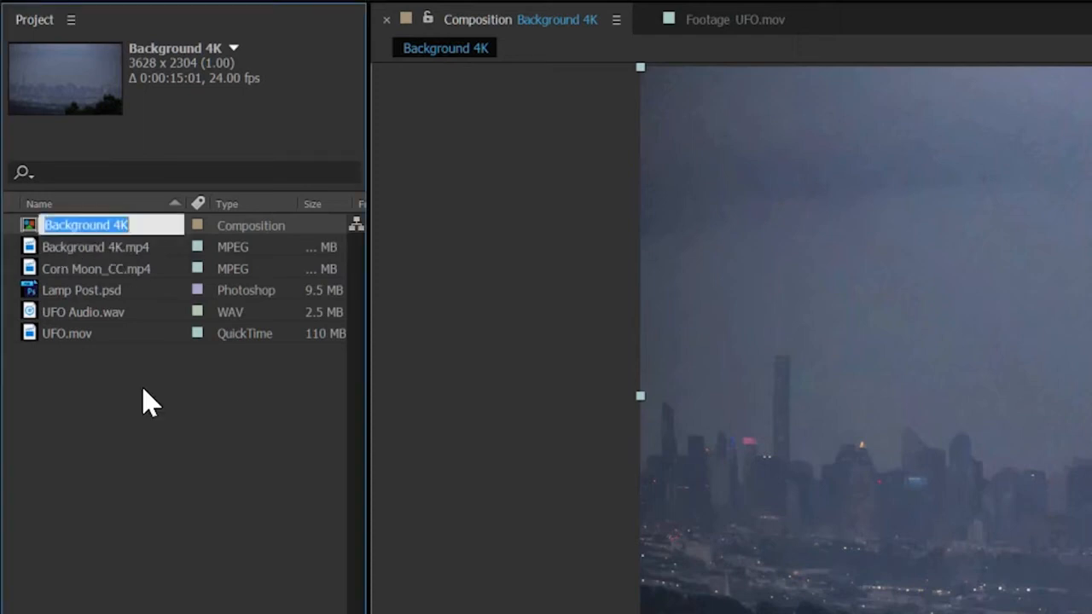
pyautogui.press('Right')
pyautogui.press('BackSpace')
pyautogui.press('BackSpace')
pyautogui.press('BackSpace')
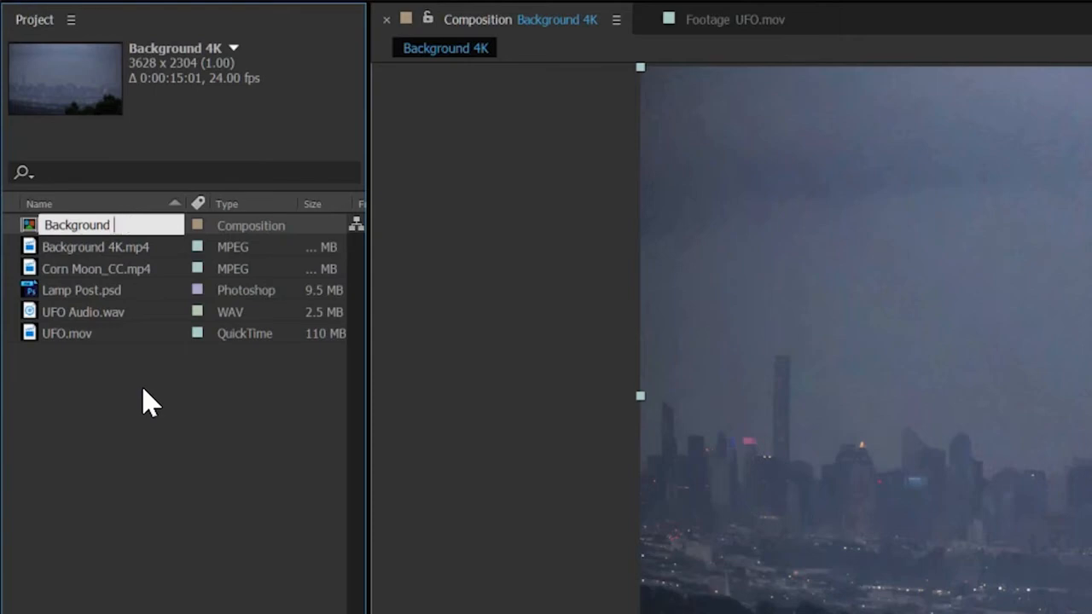
pyautogui.press('Return')
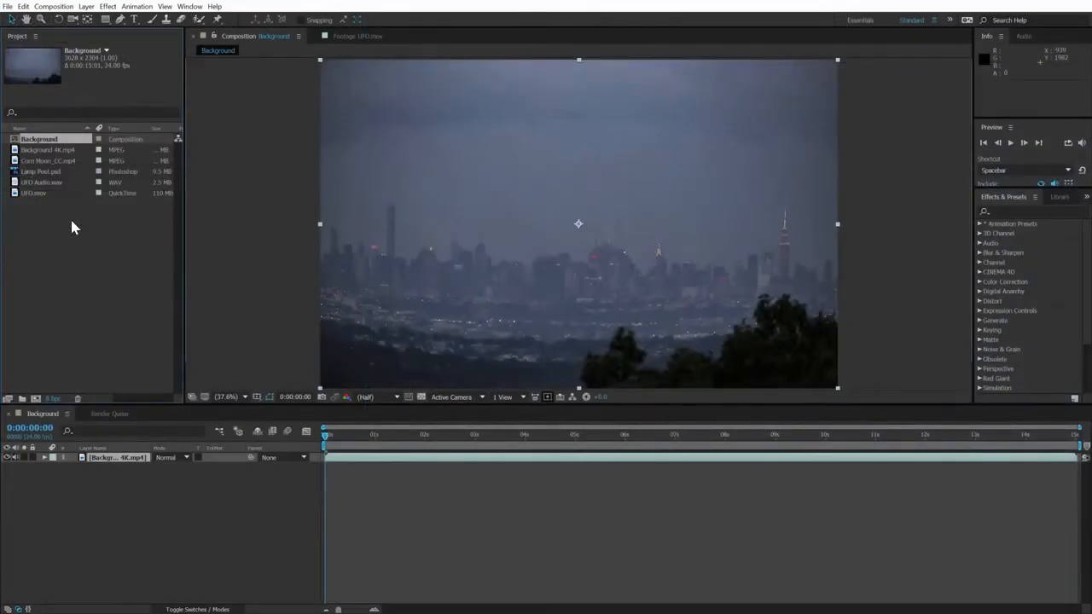
pyautogui.click(336, 252)
pyautogui.click(150, 514)
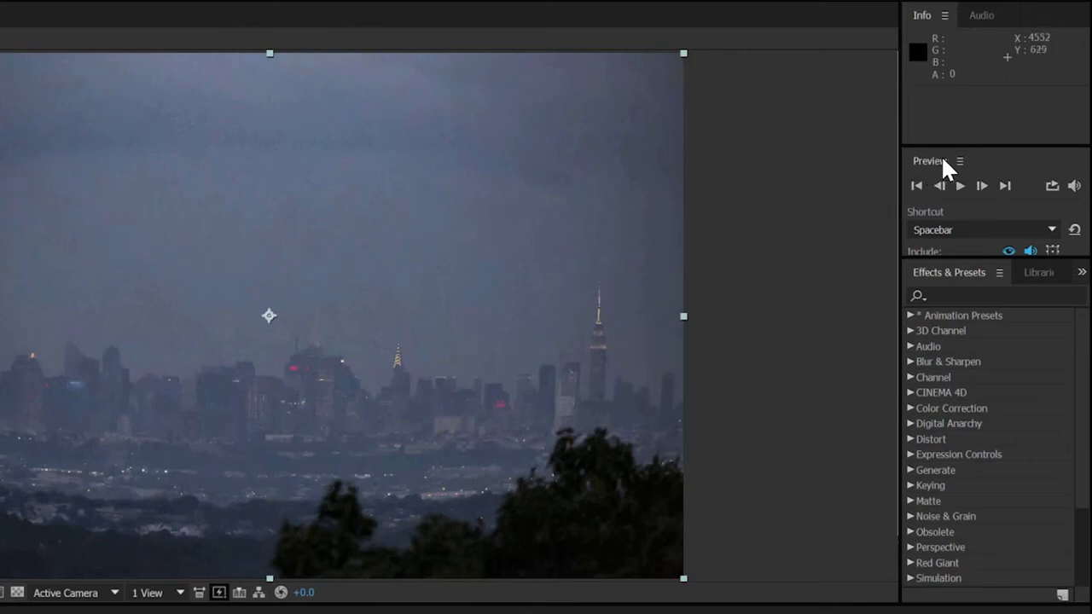
pyautogui.click(1000, 166)
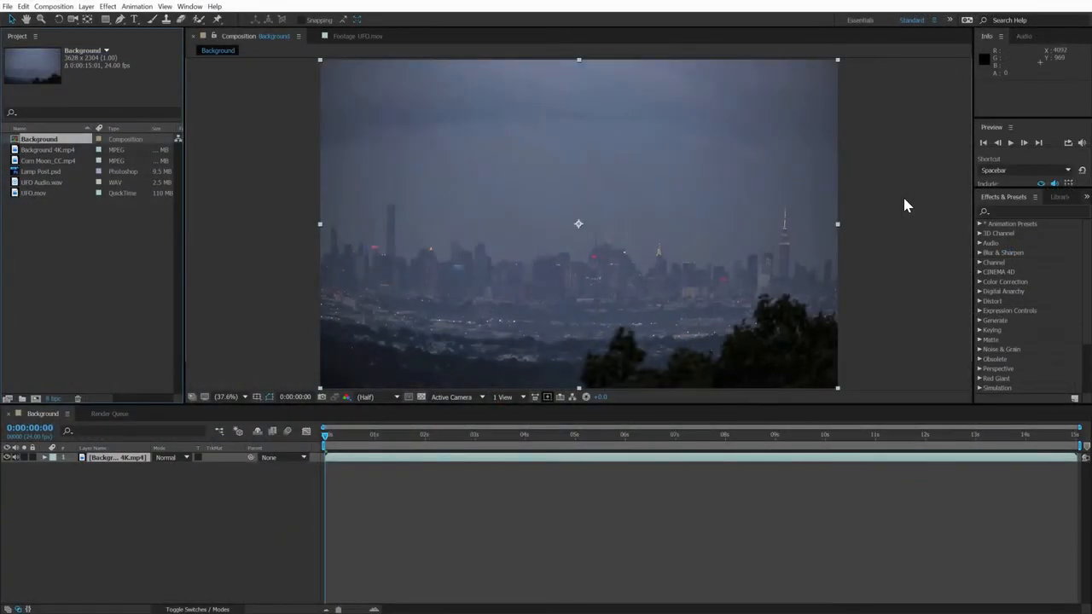
# Play a short preview of the Background composition and stop it
pyautogui.click(858, 317)
pyautogui.press('space')
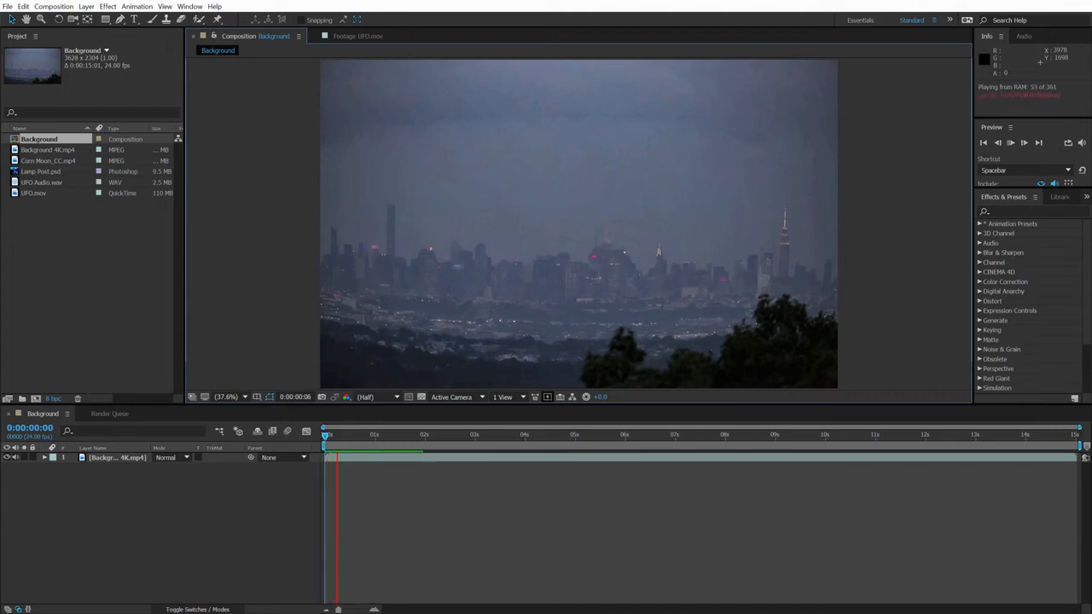
pyautogui.press('space')
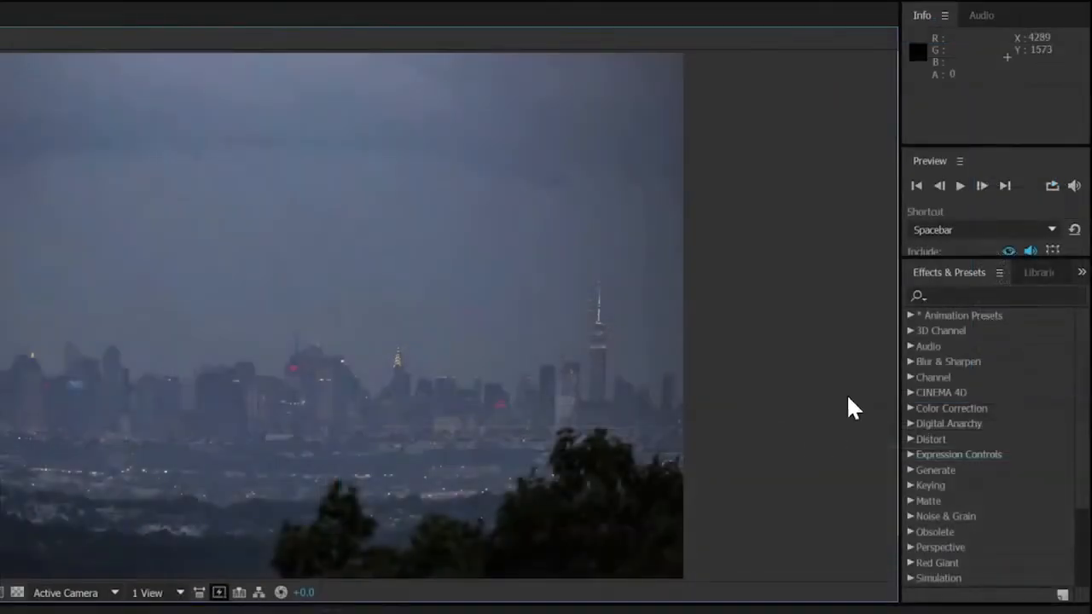
# Look at the Libraries and Effects & Presets panels and the list of other available panels
pyautogui.click(1060, 197)
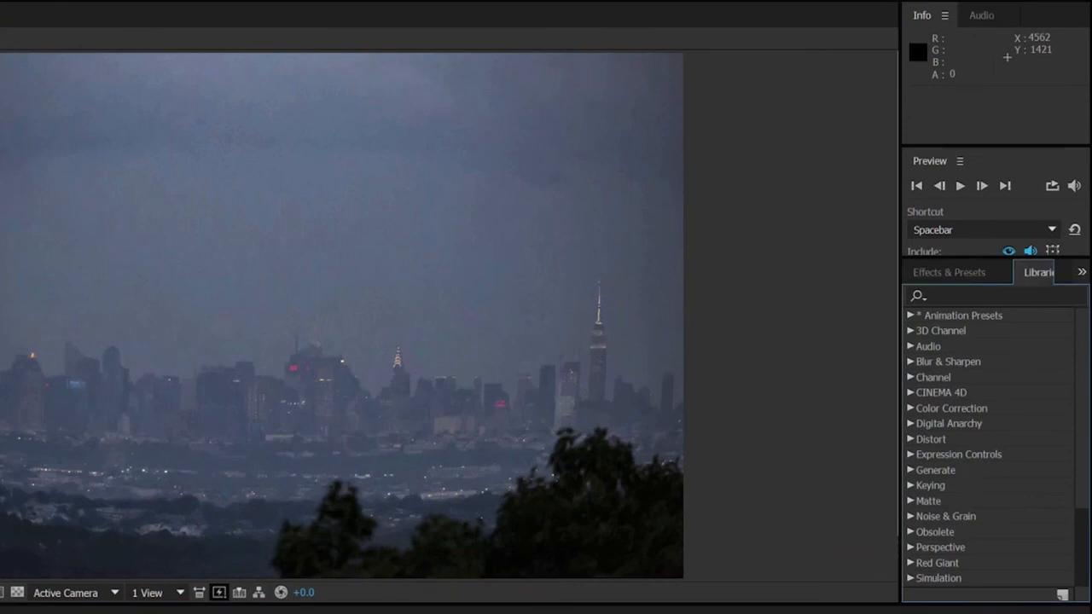
pyautogui.click(941, 272)
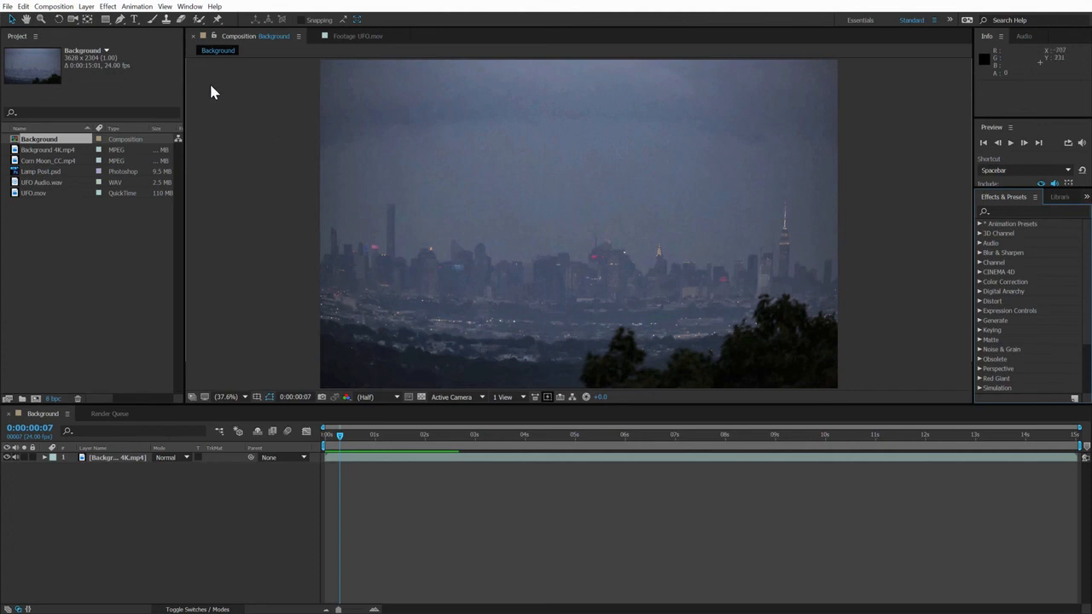
pyautogui.click(188, 7)
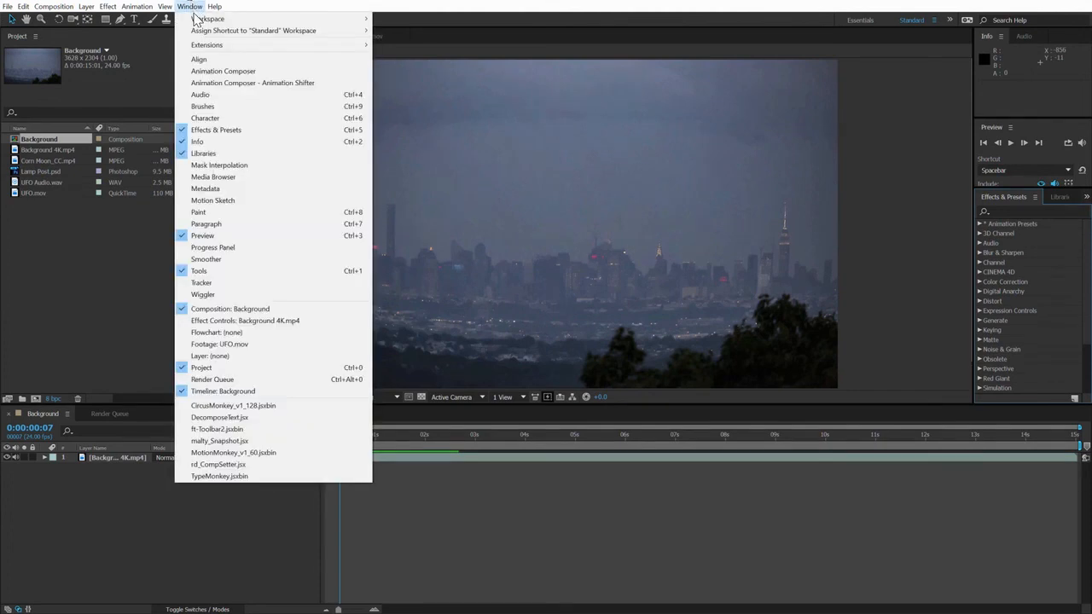